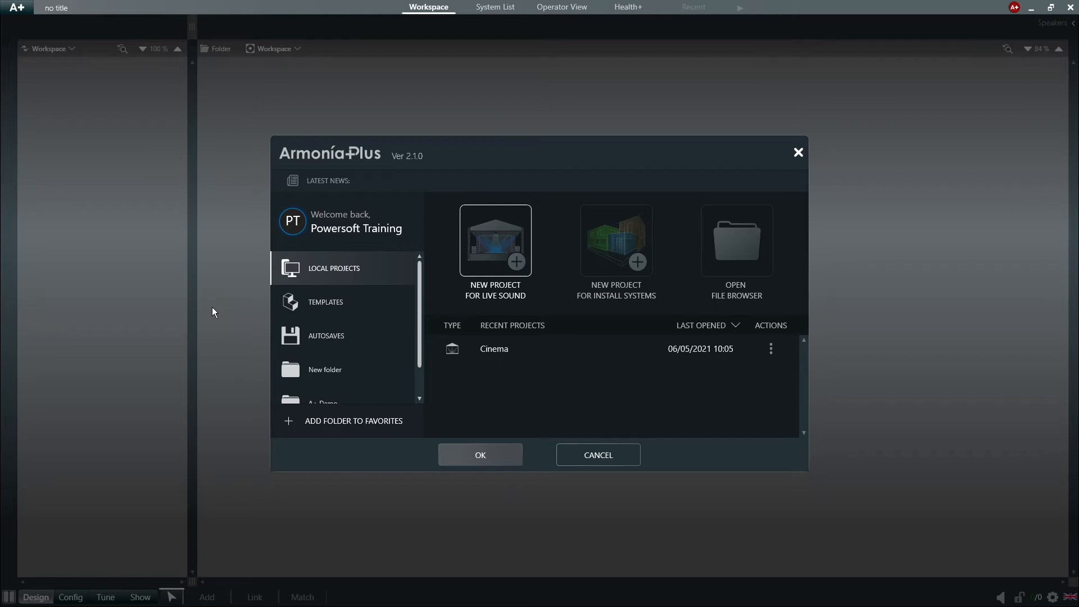
Step: Open the recent Cinema project, accepting the version warning, and review its existing Operator View layout
click(506, 356)
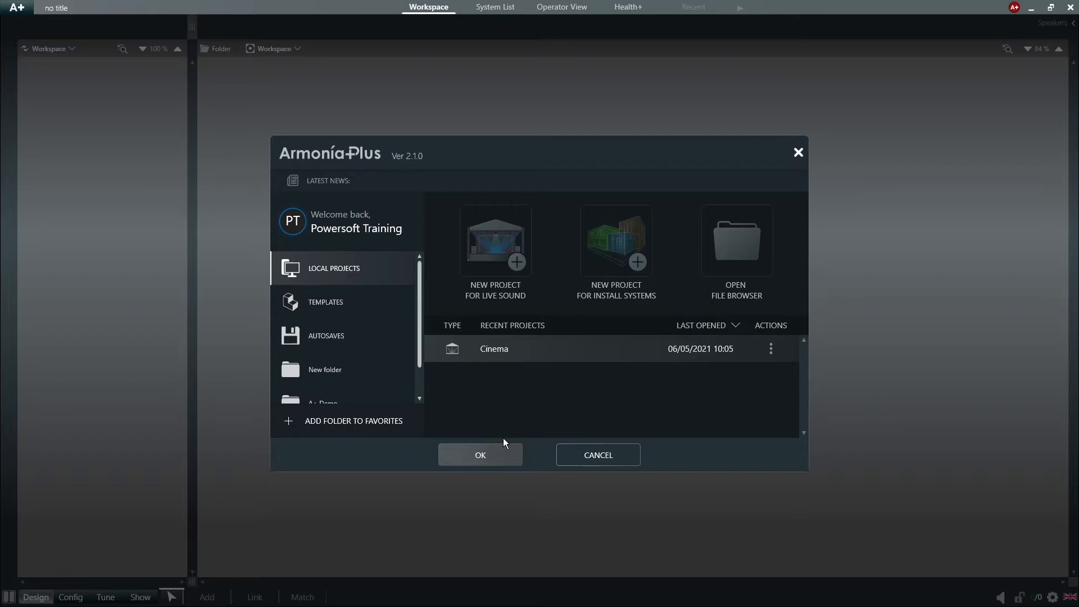
click(499, 455)
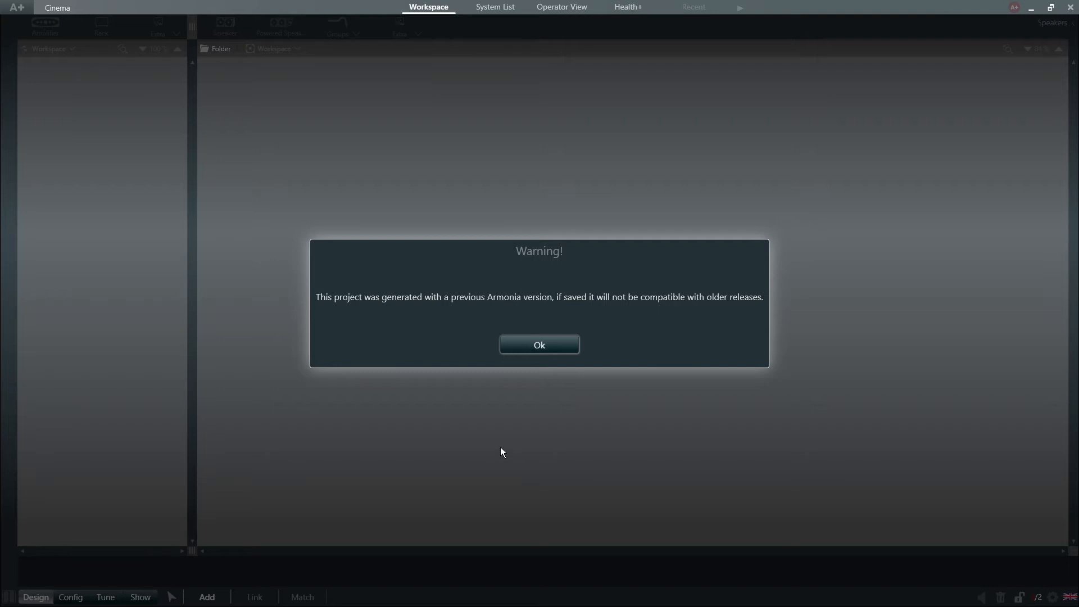
click(533, 348)
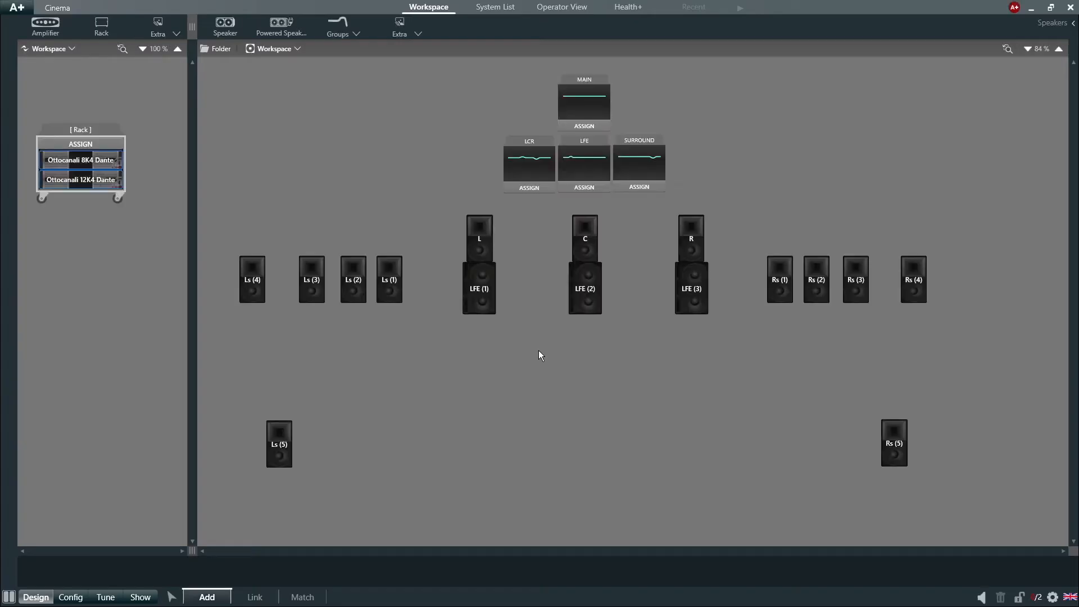
click(581, 8)
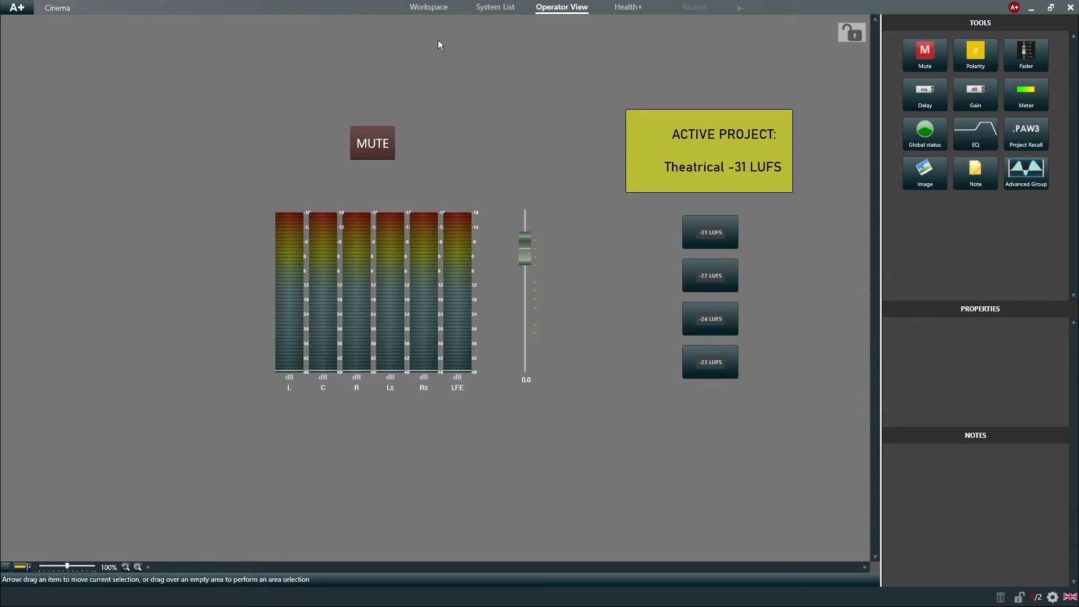
click(433, 11)
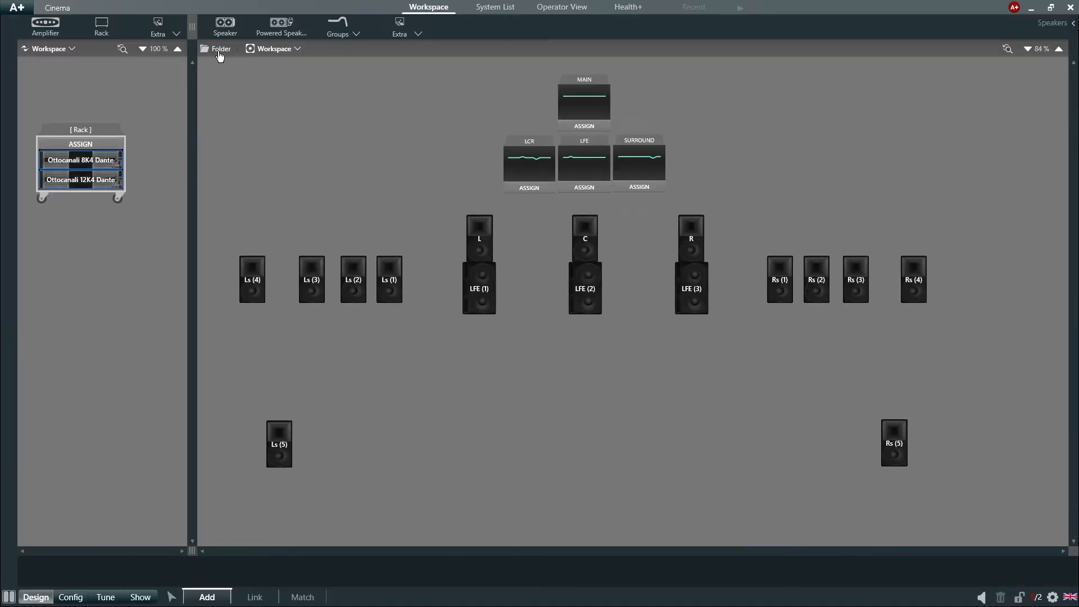
Step: Convert the live sound project to an install system and save the new version as Cinema New
click(26, 11)
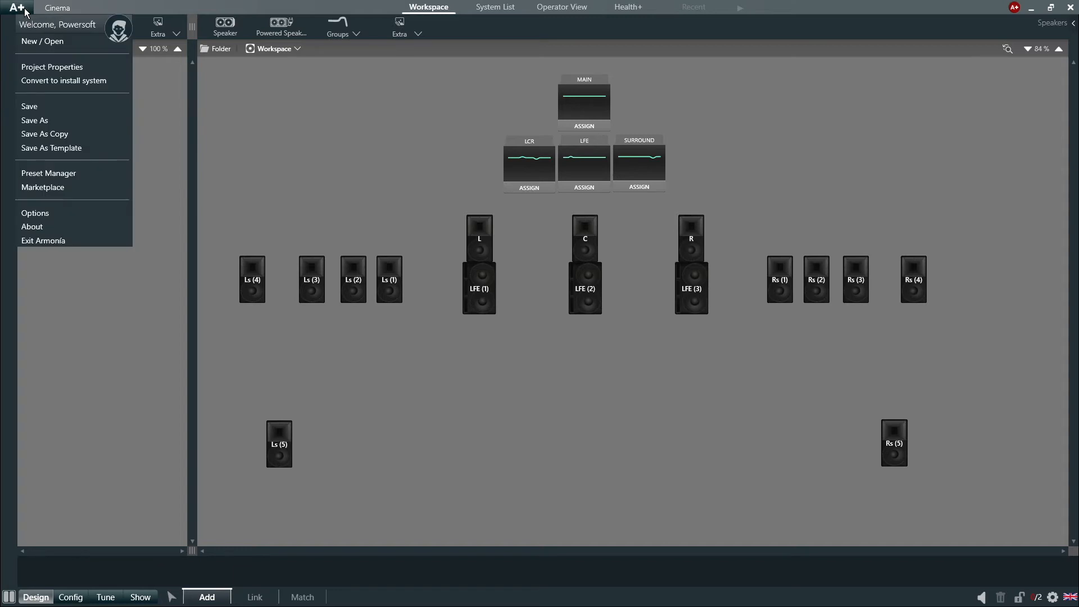
click(82, 81)
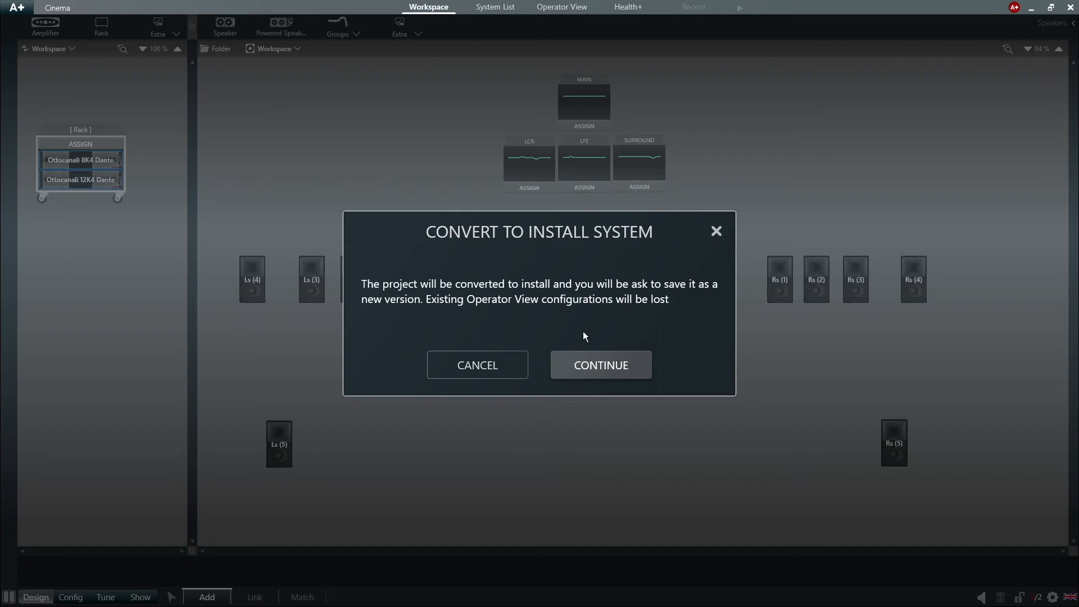
click(564, 369)
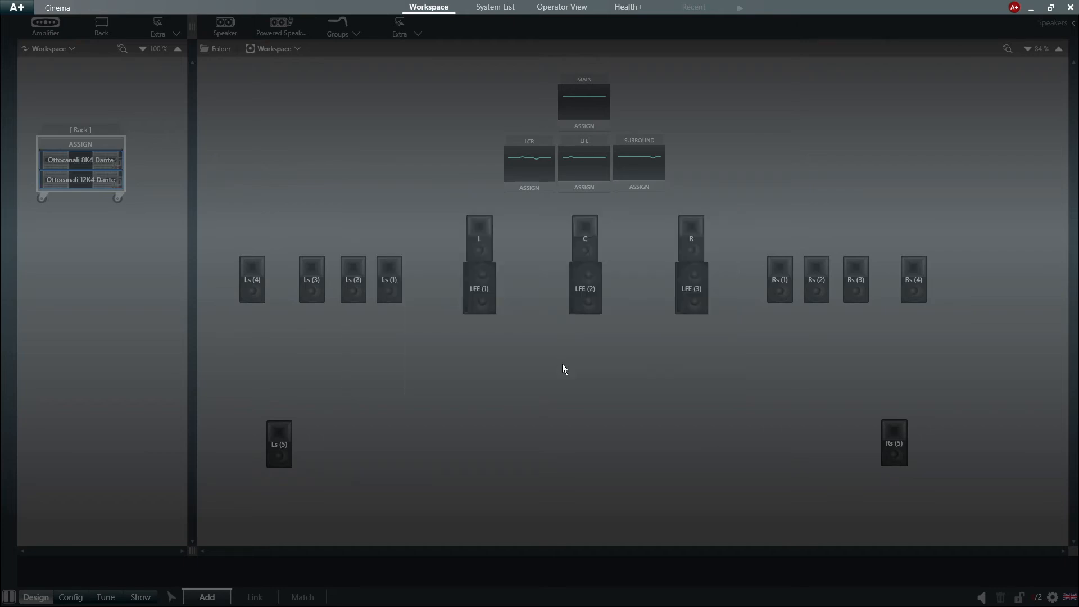
text(Cinema New)
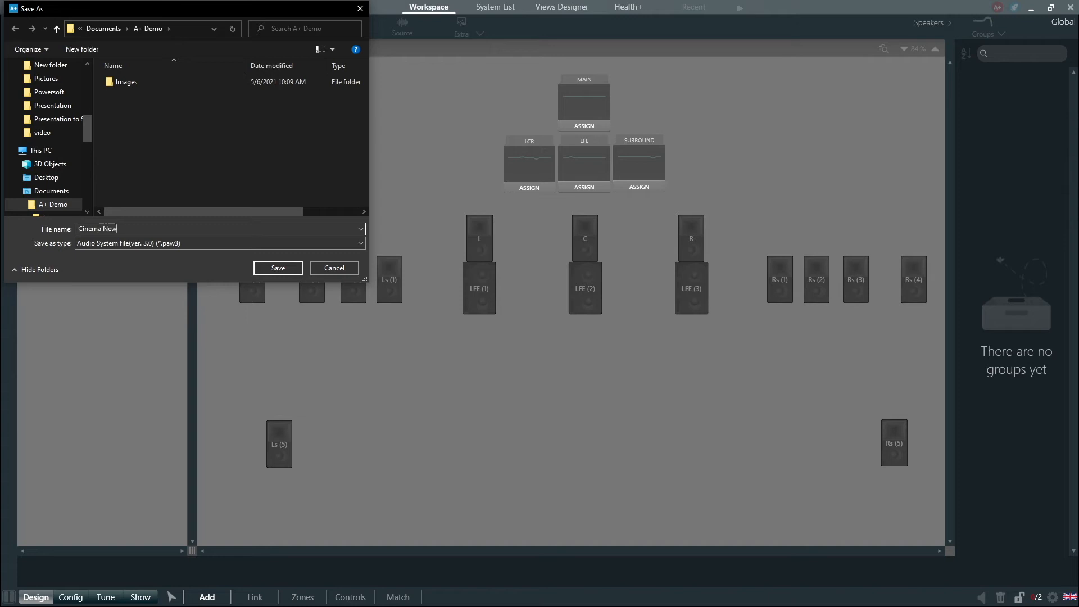
key(Return)
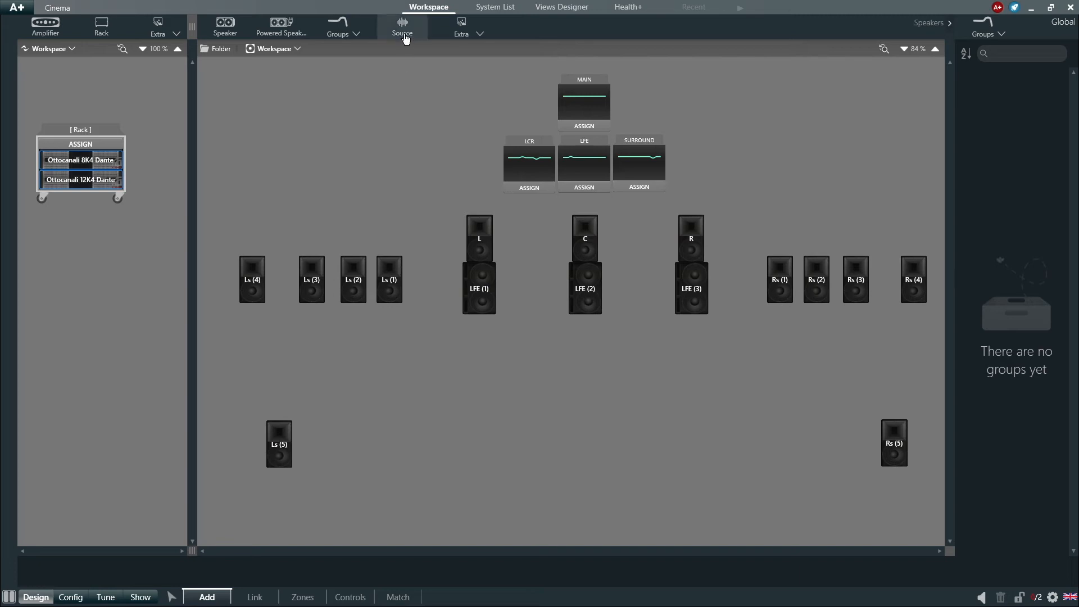
Step: Look through the Zones and Controls design modes and the web and app sections of the Views Designer
click(310, 599)
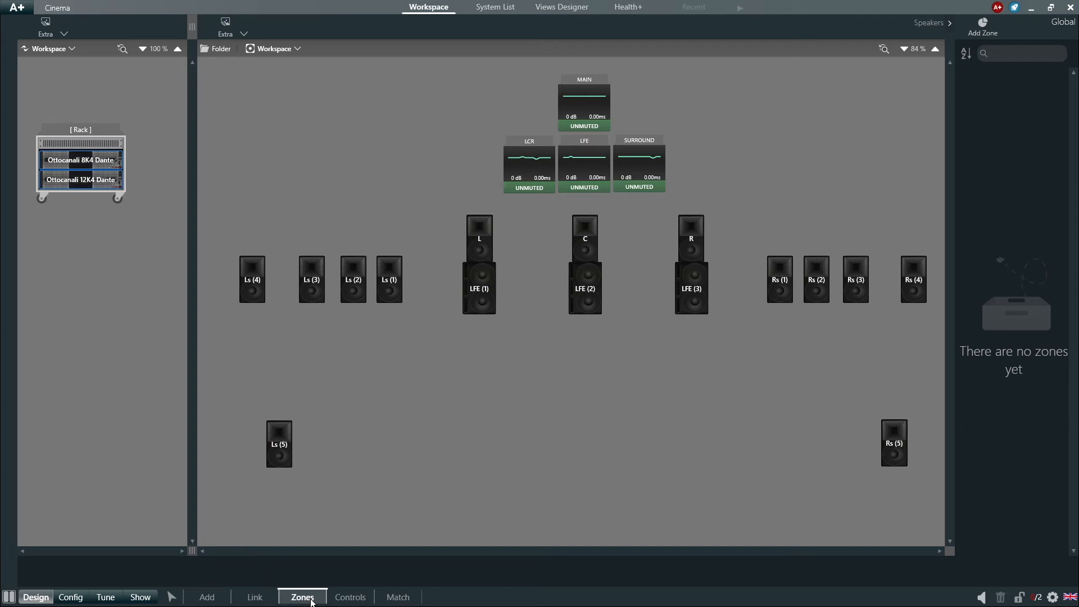
click(350, 598)
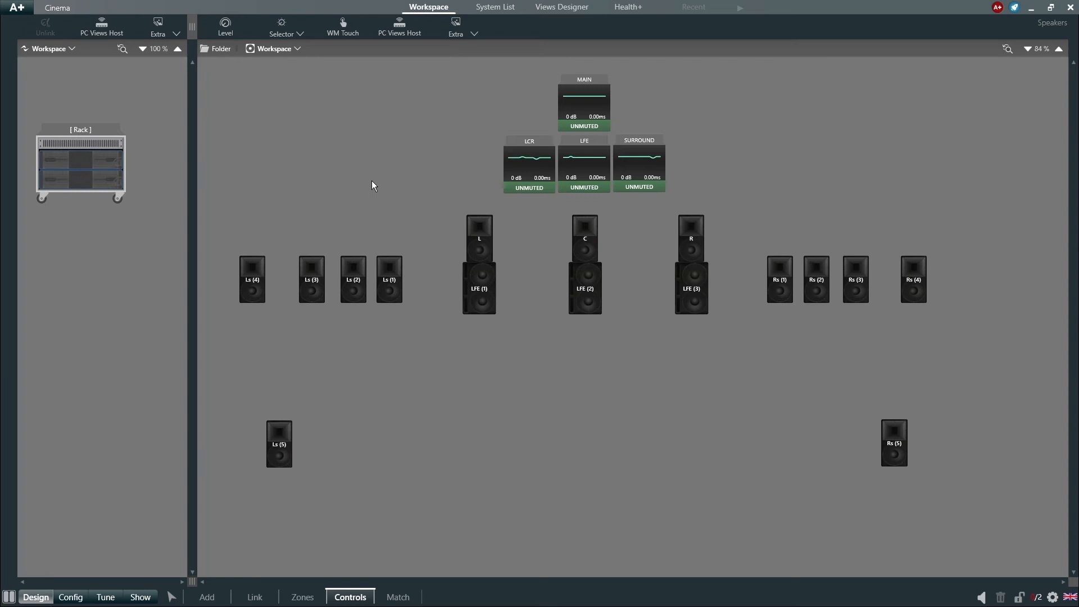
click(551, 8)
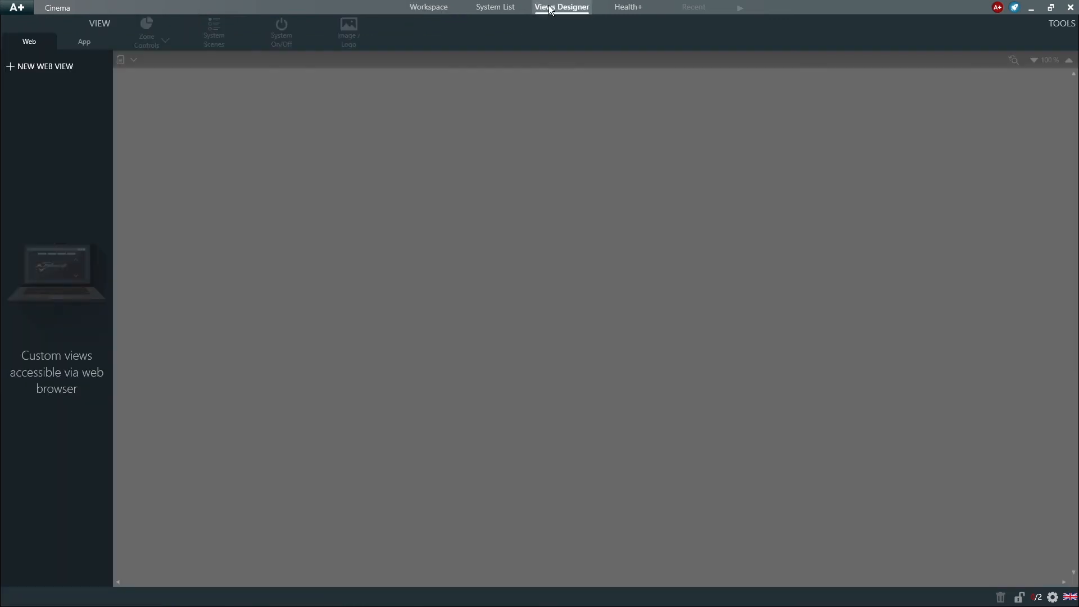
click(68, 52)
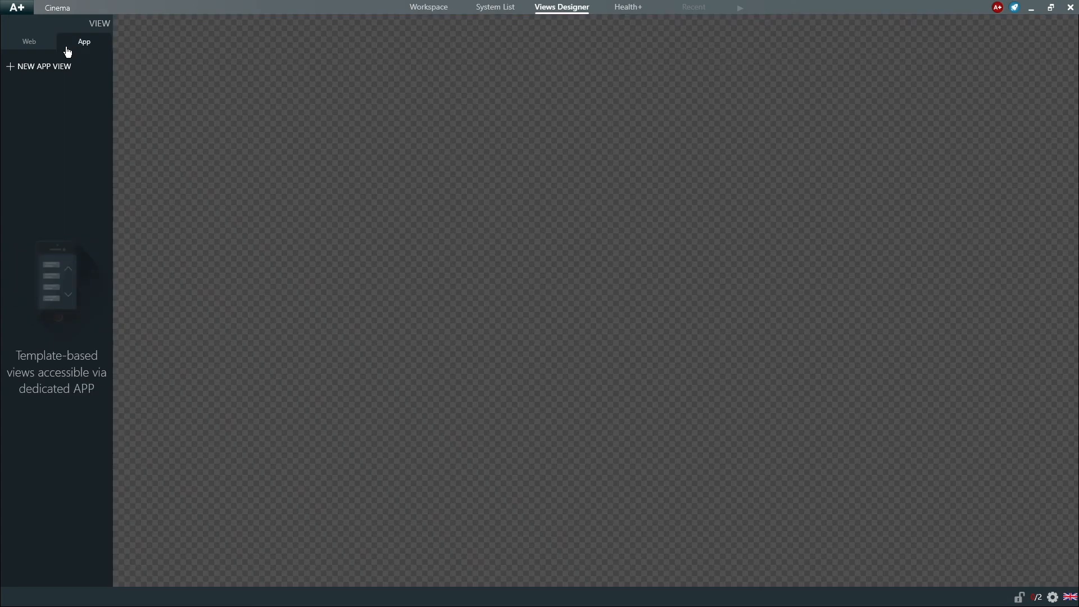
click(419, 8)
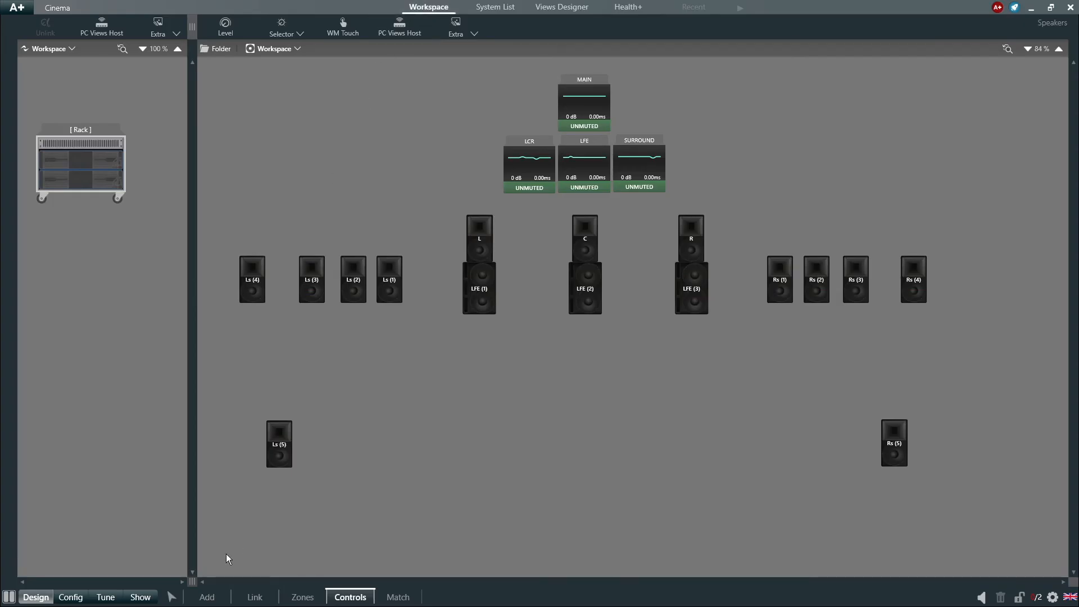
Step: Add two sources to the workspace and display the available input types for the first one
click(208, 596)
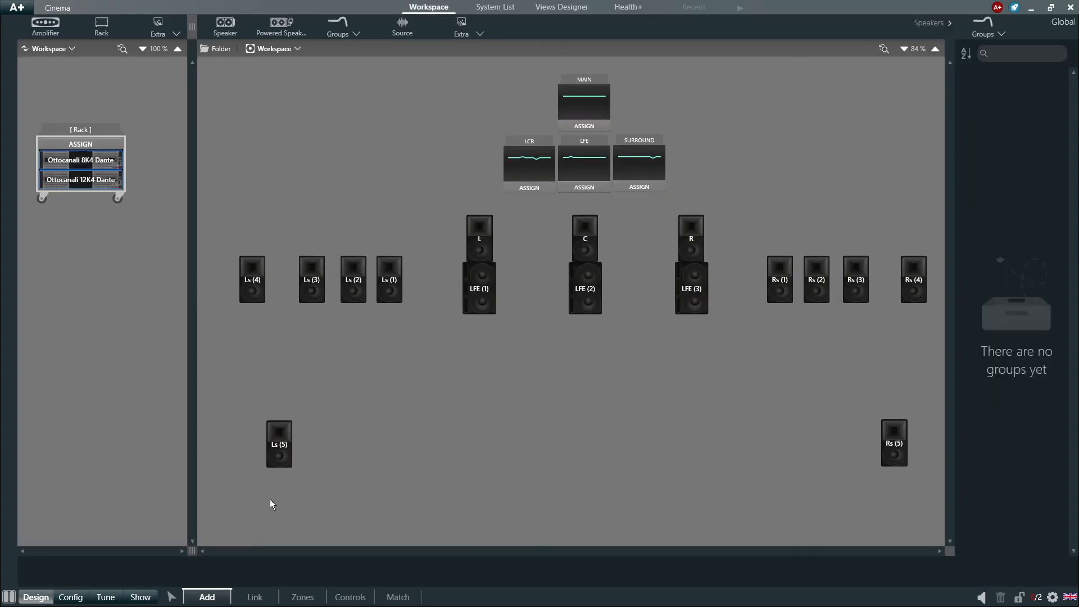
click(404, 28)
click(403, 31)
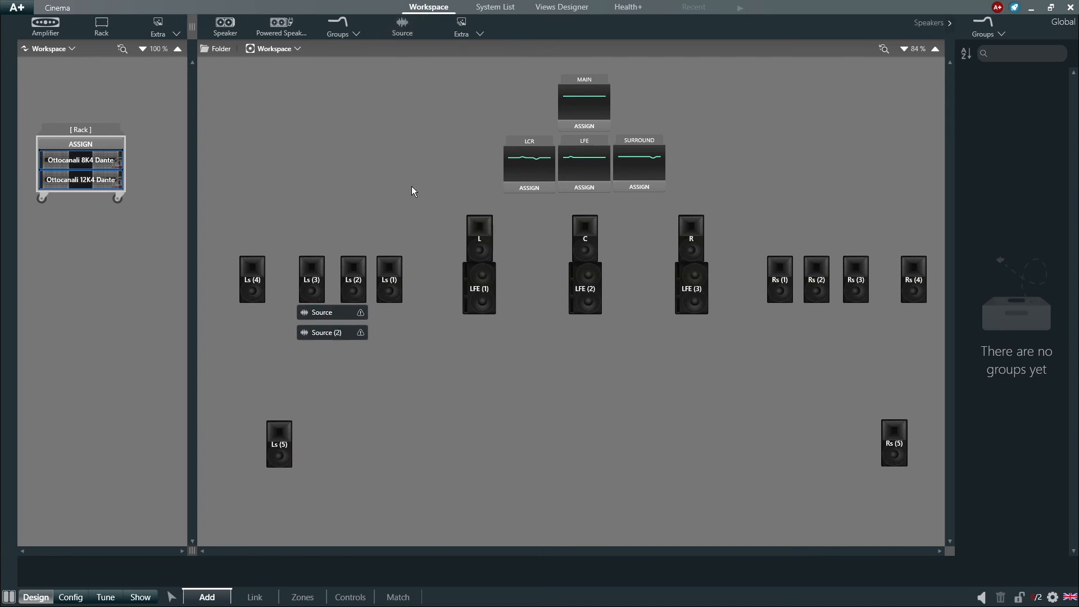
click(356, 317)
click(478, 569)
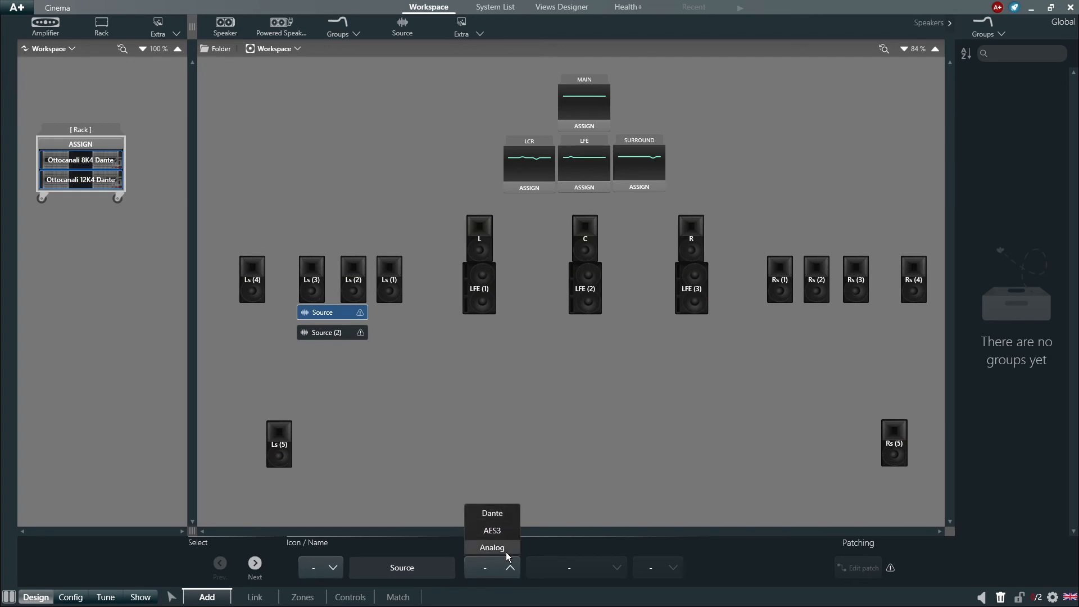
Step: Select both sources in the workspace and delete them
drag(409, 379, 288, 306)
click(1001, 600)
key(Return)
Step: Add two zones to the project and briefly enter and leave speaker assignment for the first zone
click(307, 599)
click(981, 25)
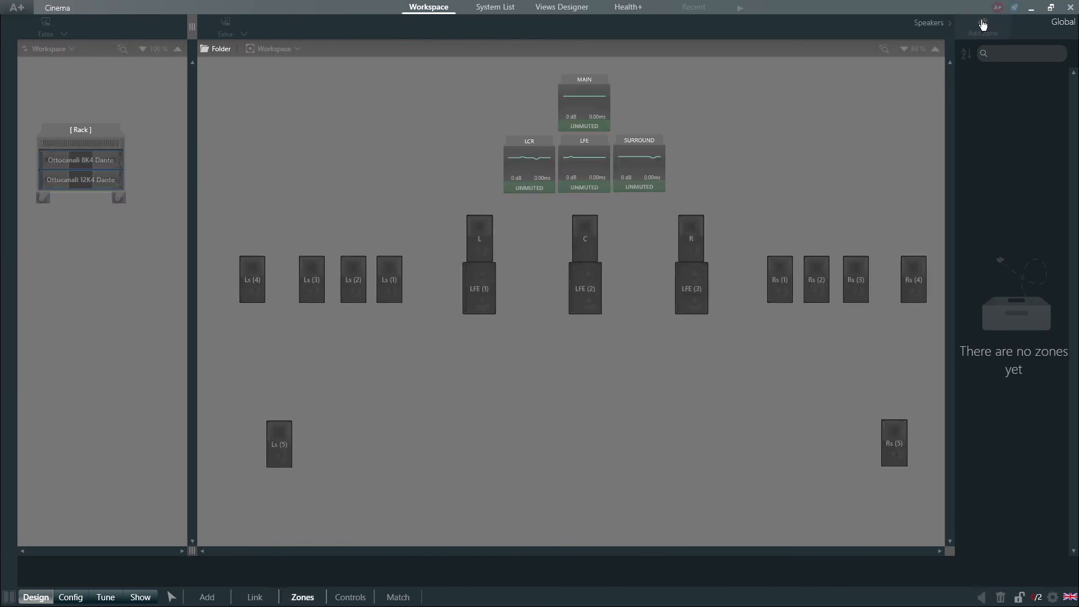
click(981, 25)
click(999, 158)
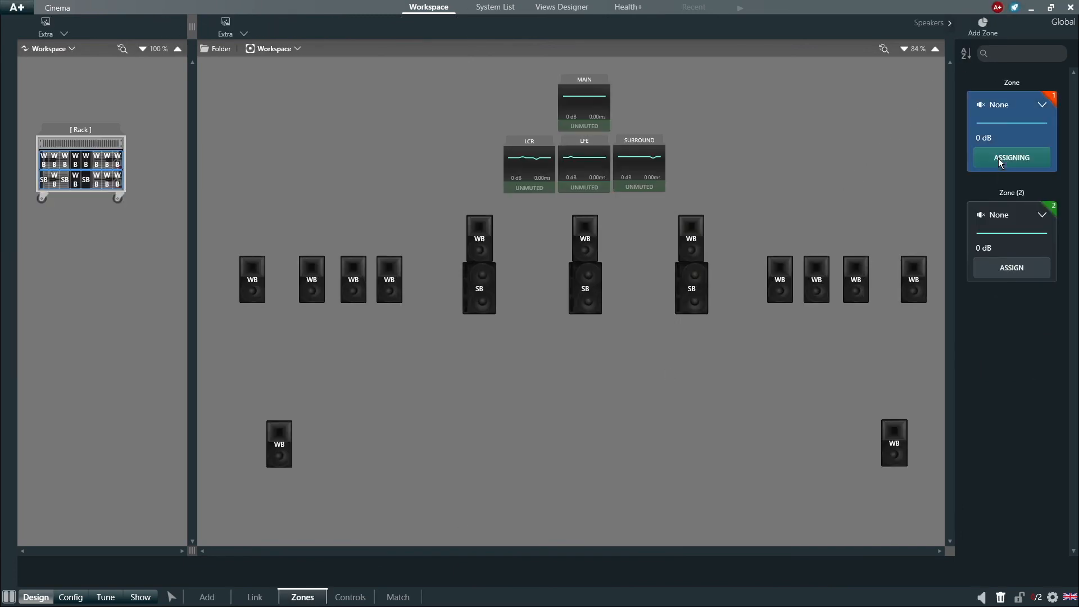
click(998, 157)
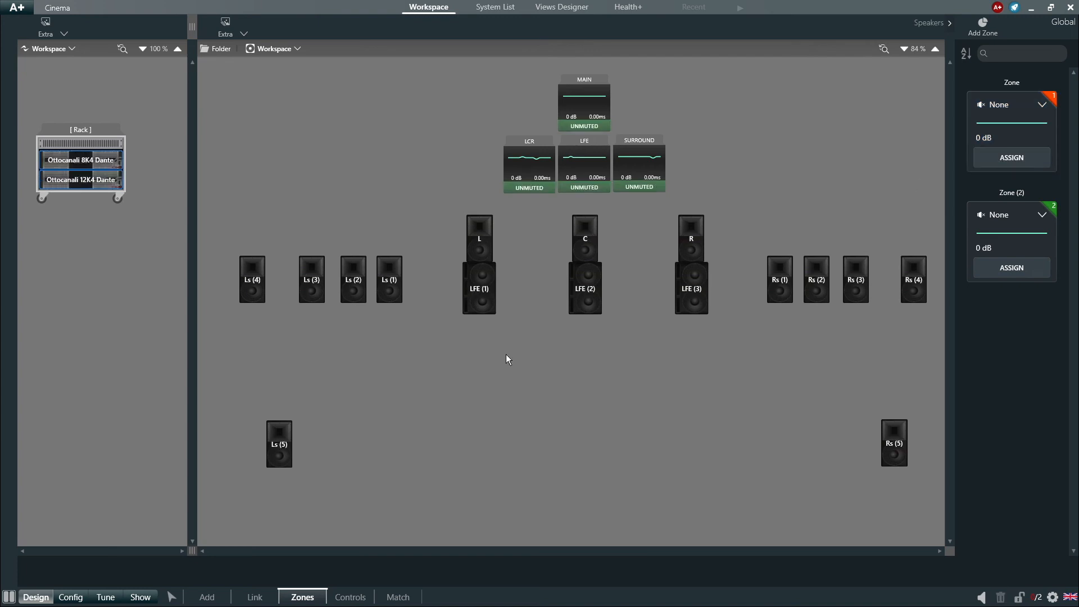
Step: Examine the selector types available among the external controls and the Stop/Run options for Controls & Views
click(350, 597)
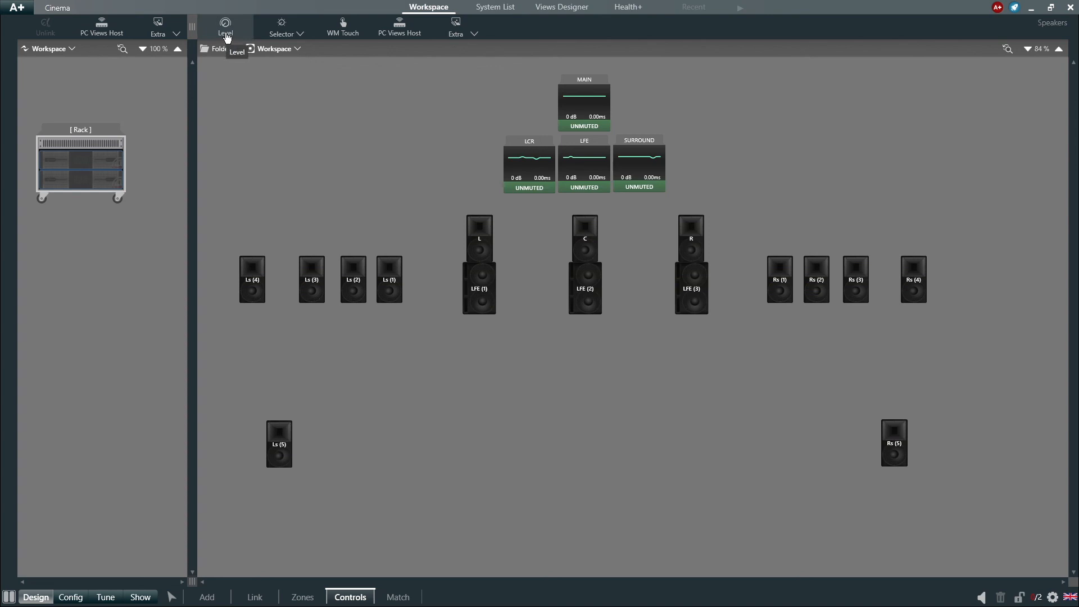
click(282, 40)
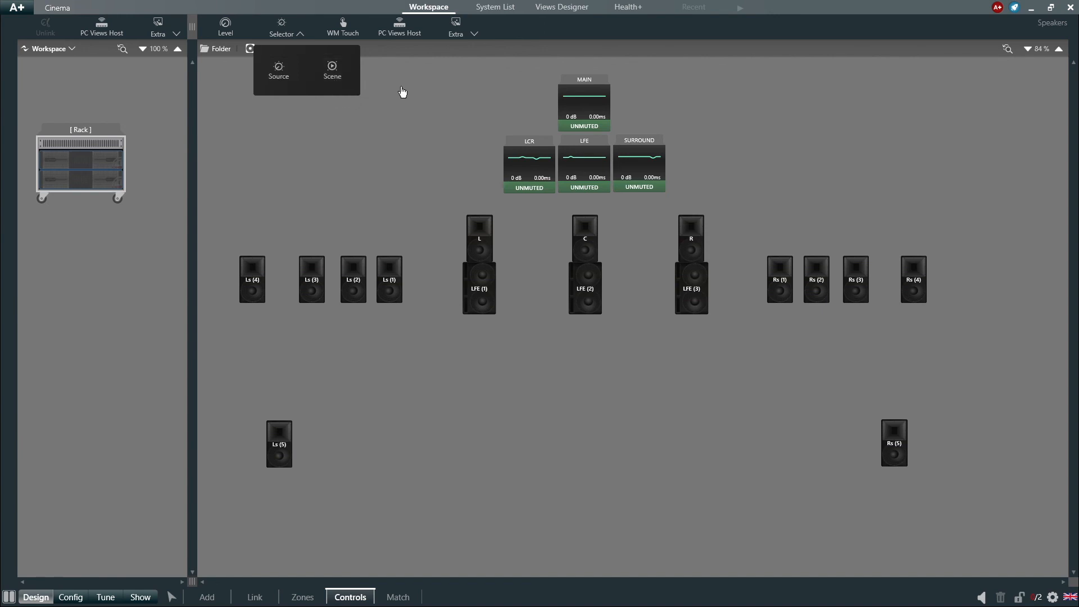
click(402, 91)
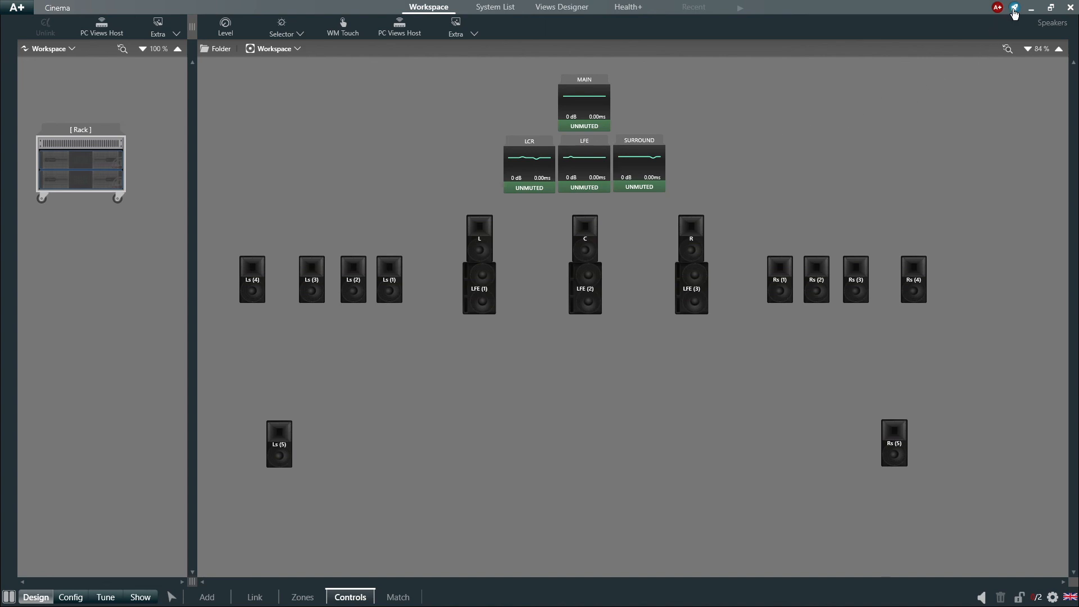
click(1015, 10)
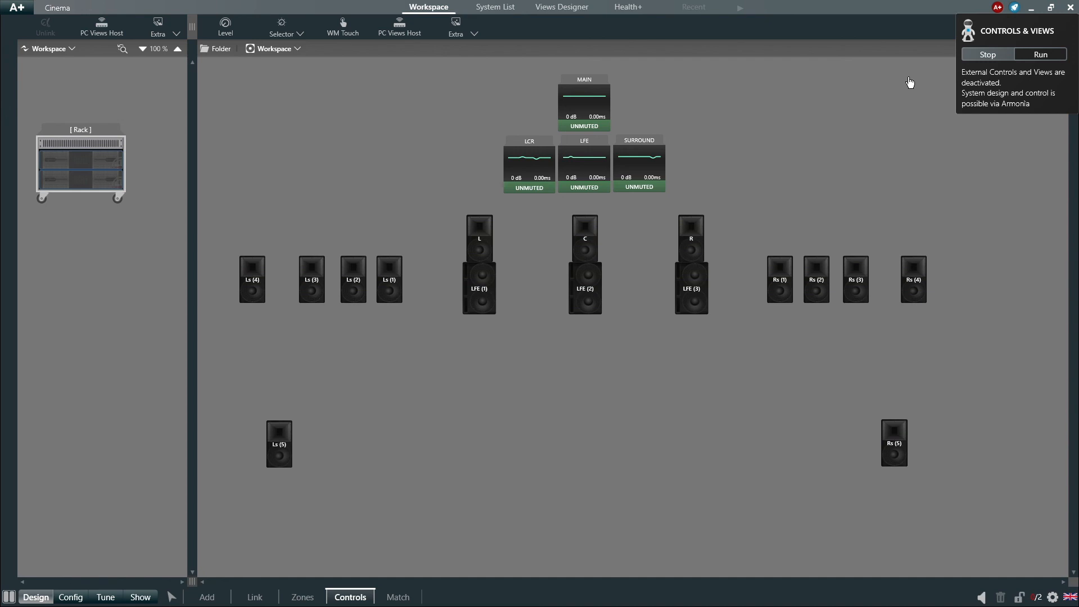
click(911, 83)
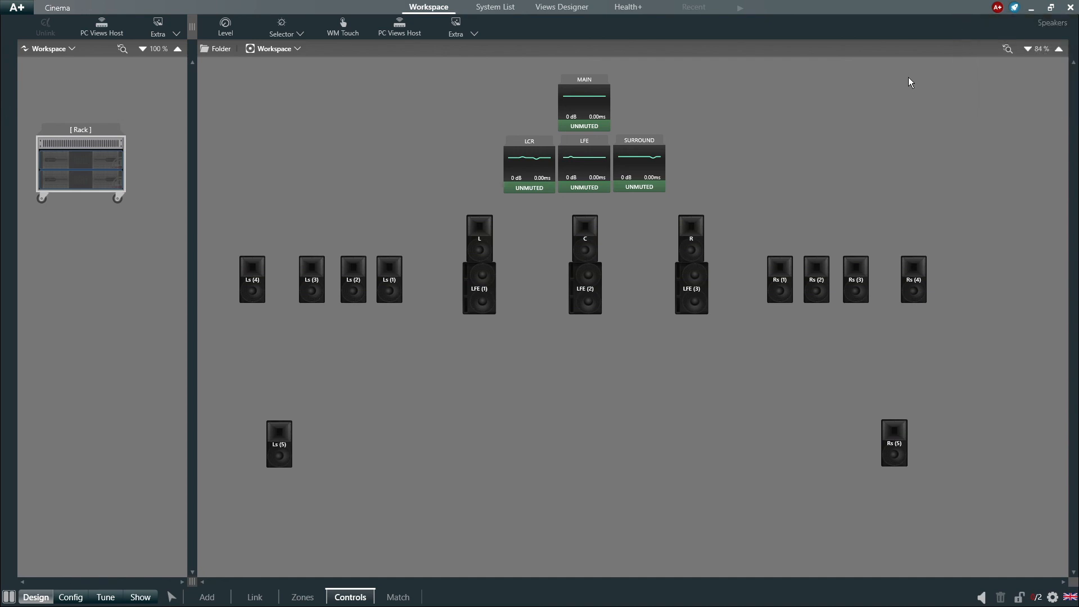